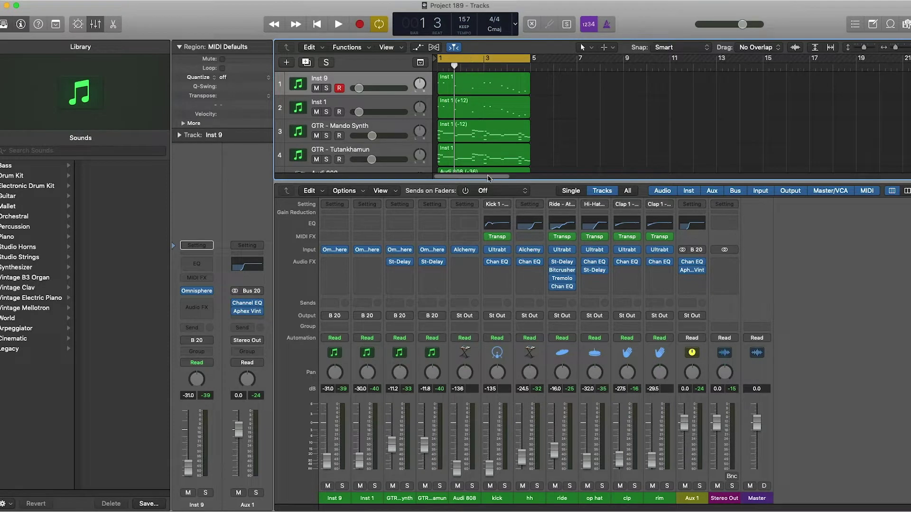
Step: Try the low cut in Aux 1's Channel EQ at 200 Hz, set it back to 280 Hz, and close the EQ
left_click_drag(494, 181, 484, 97)
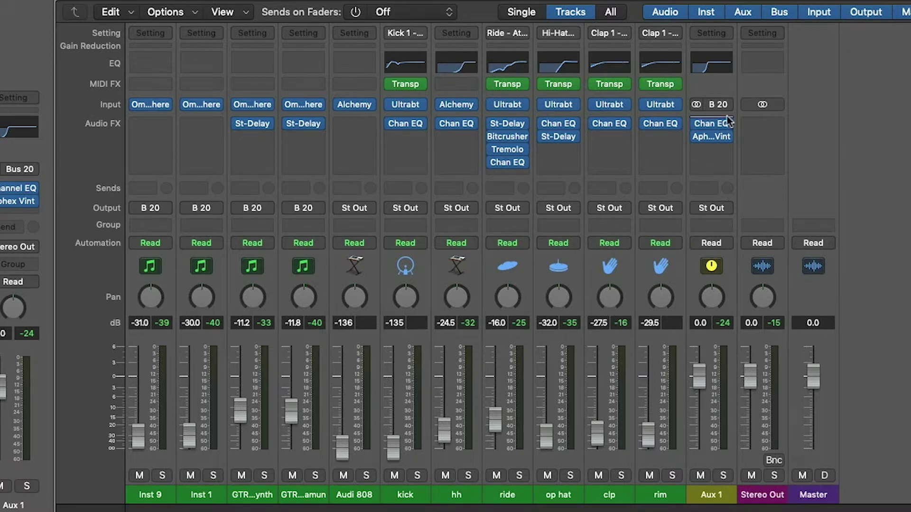
left_click(719, 64)
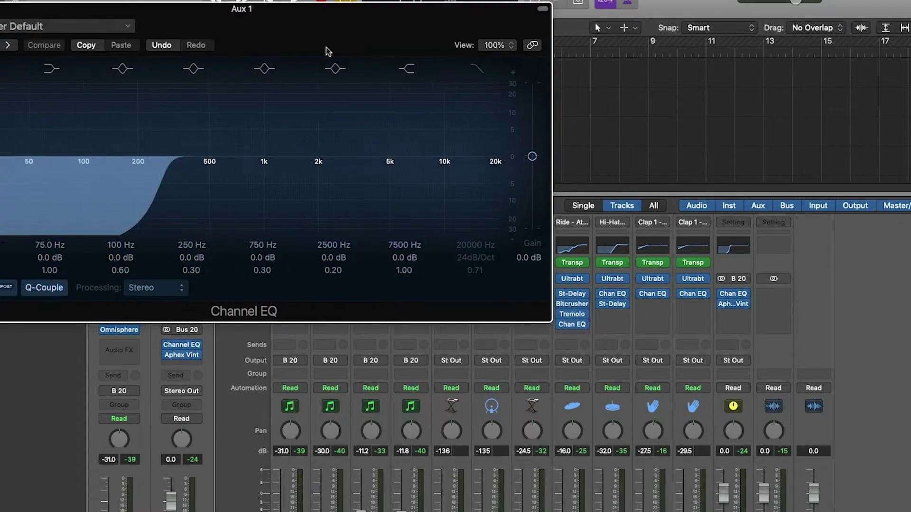
left_click_drag(326, 47, 430, 71)
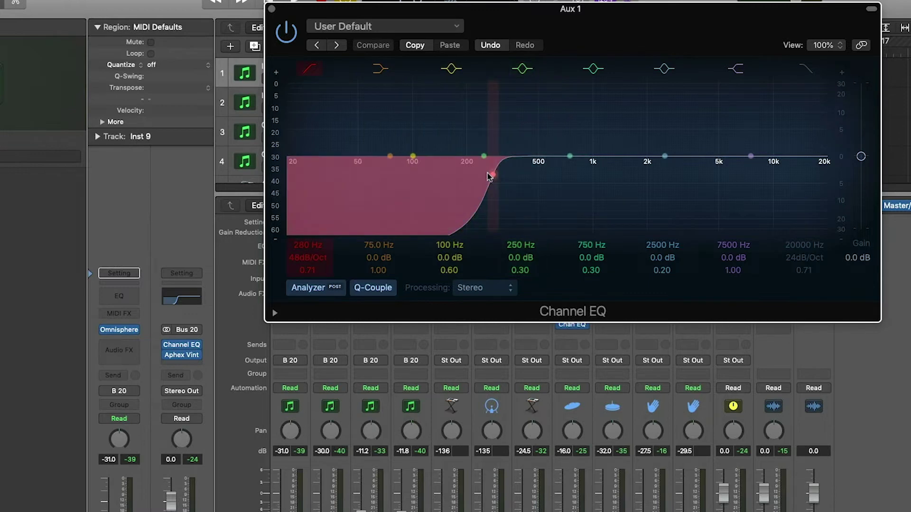
left_click_drag(319, 245, 319, 262)
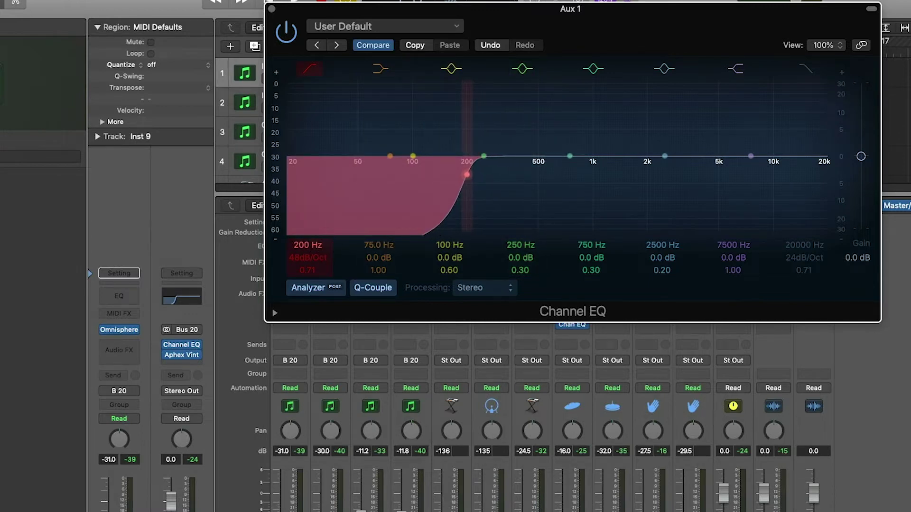
left_click_drag(467, 175, 493, 175)
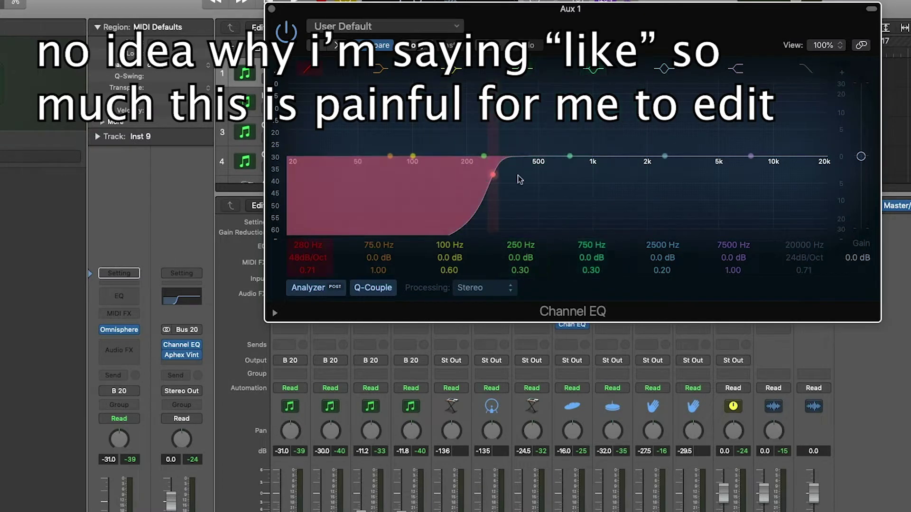
left_click(288, 29)
left_click(272, 8)
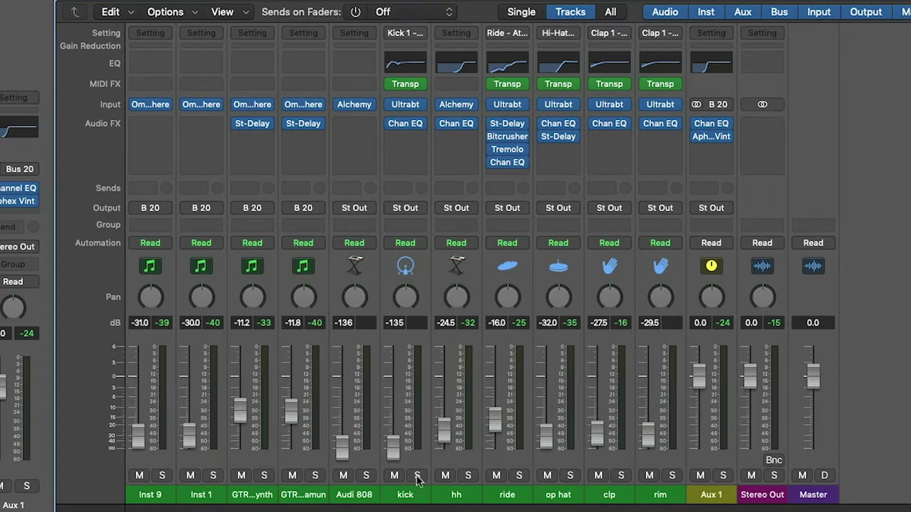
Step: Play the loop and raise the Audi 808 fader to -12.6 dB and the kick fader to -16.0 dB
key("space")
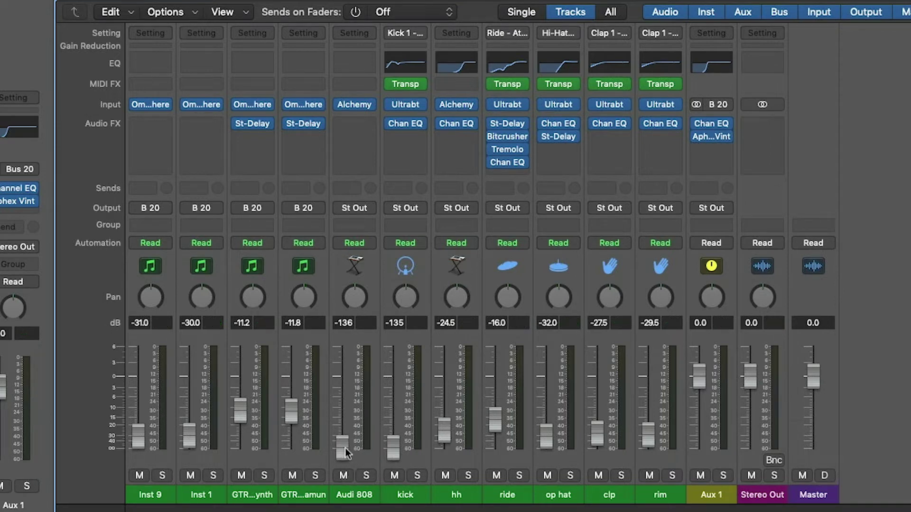
key("space")
left_click_drag(346, 448, 344, 408)
left_click_drag(394, 446, 394, 417)
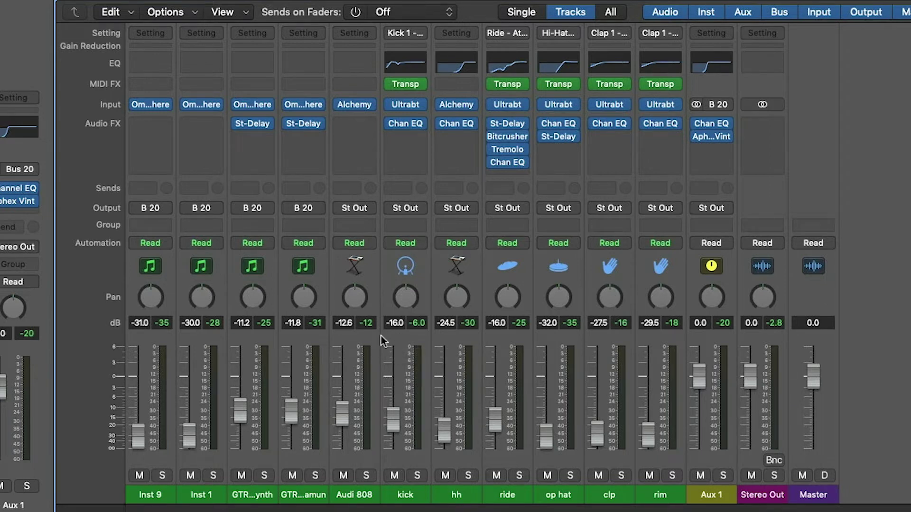
Step: Add a Channel EQ to the Audi 808 track with a low cut at 50 Hz and a 48 dB/Oct slope
left_click(354, 62)
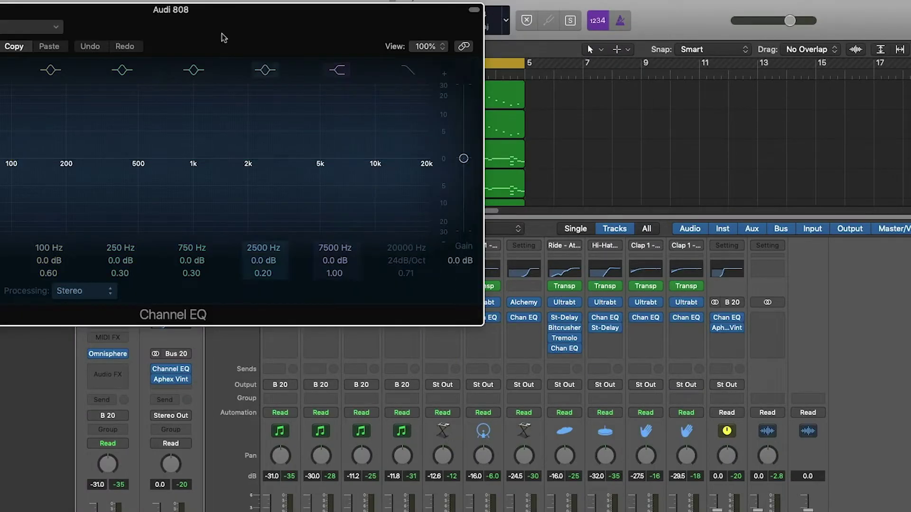
left_click_drag(224, 37, 409, 39)
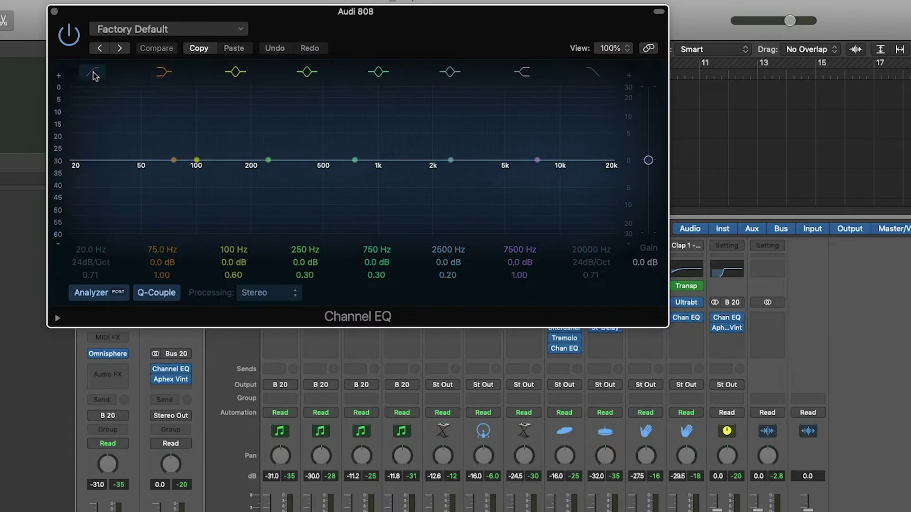
left_click_drag(92, 261, 95, 259)
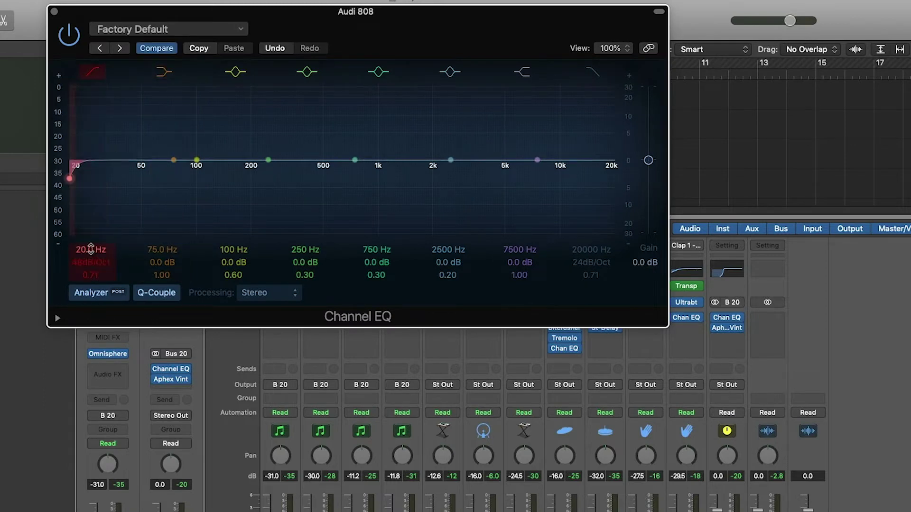
left_click_drag(70, 178, 149, 178)
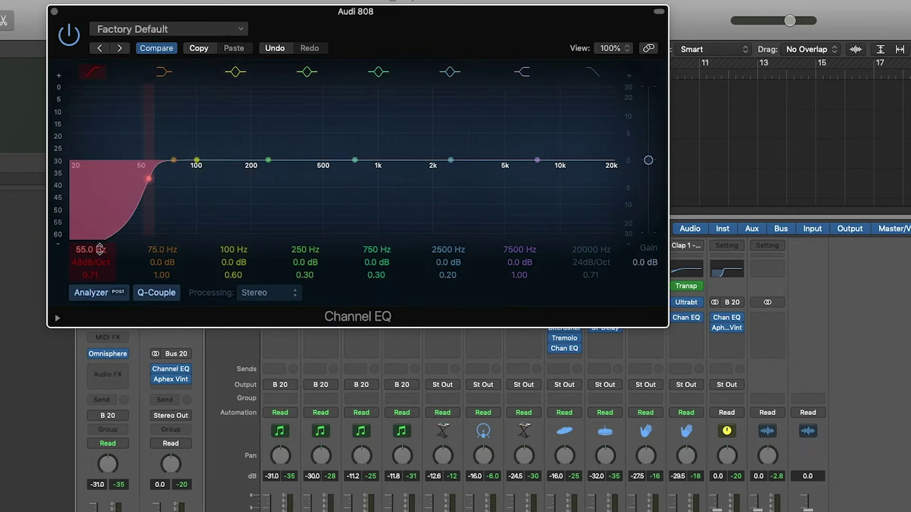
left_click_drag(99, 249, 99, 259)
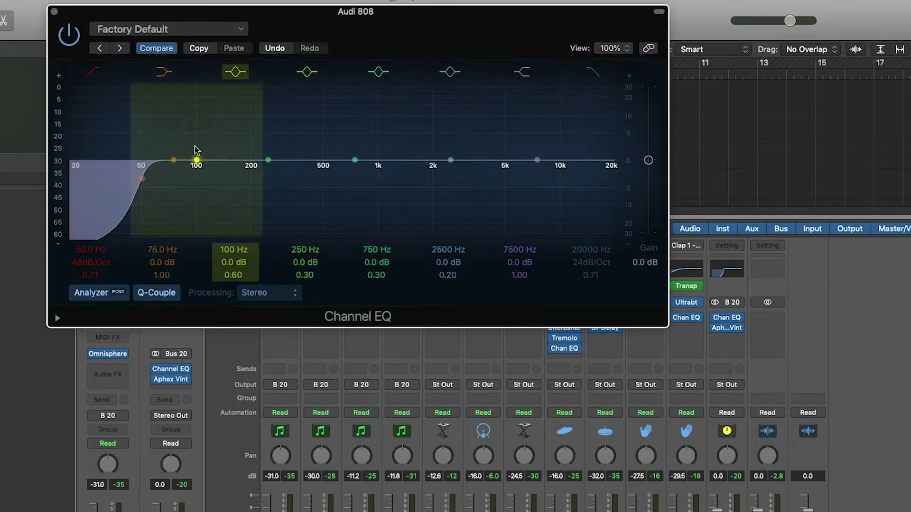
Step: Try a -9.5 dB cut at 240 Hz with the 808 EQ's 100 Hz band, switch that band off, and close the EQ
left_click_drag(196, 160, 305, 215)
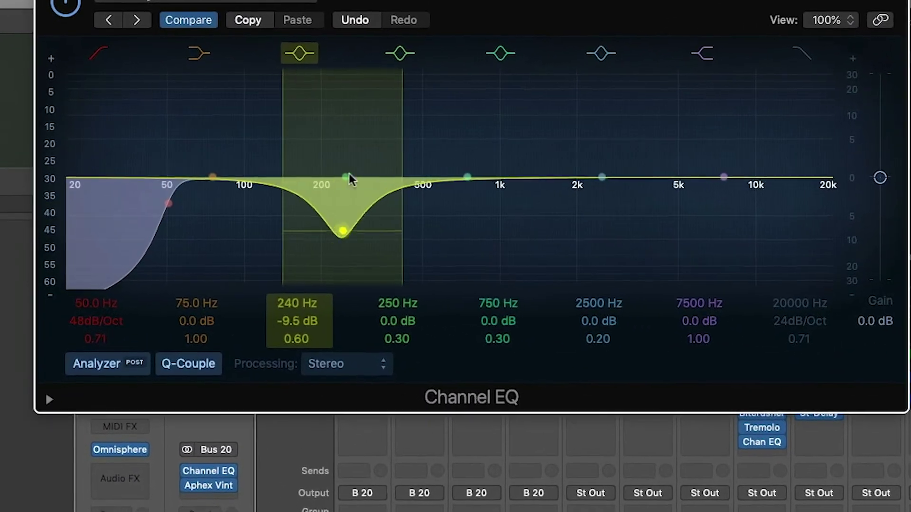
left_click_drag(350, 179, 279, 180)
left_click(300, 52)
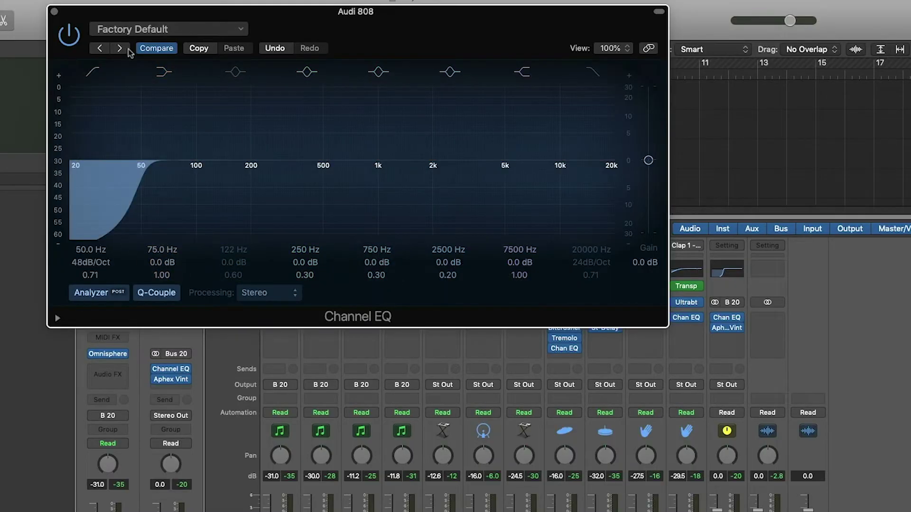
left_click(55, 11)
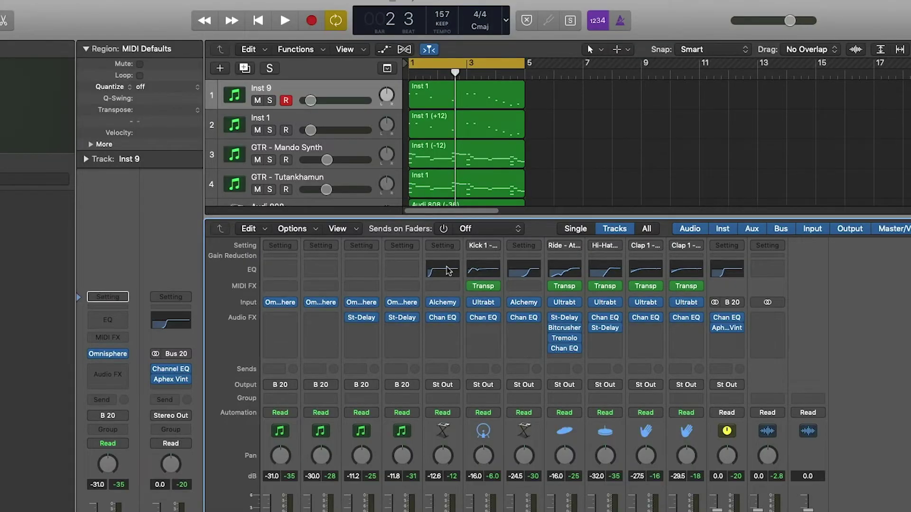
Step: In the kick's Channel EQ, disable both 162 Hz bands and set the low cut to 50 Hz at 48 dB/Oct
left_click(490, 271)
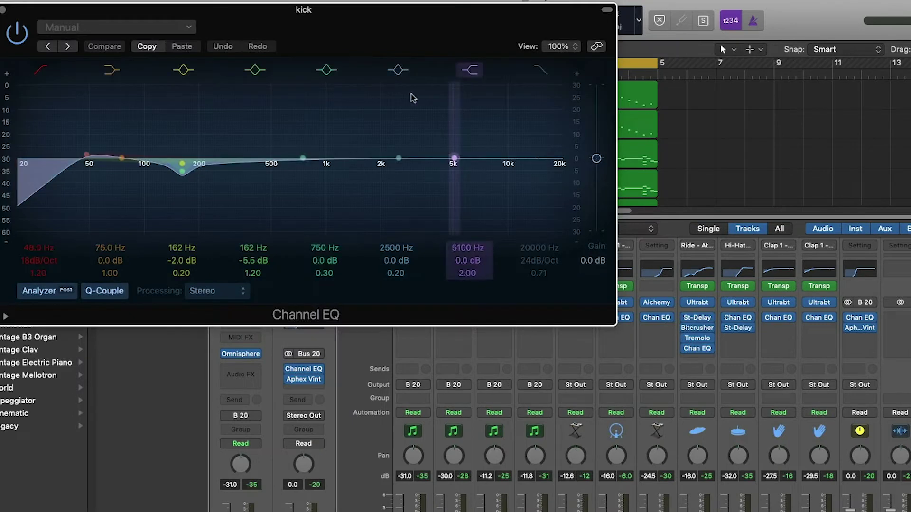
left_click(254, 70)
left_click_drag(45, 260, 42, 246)
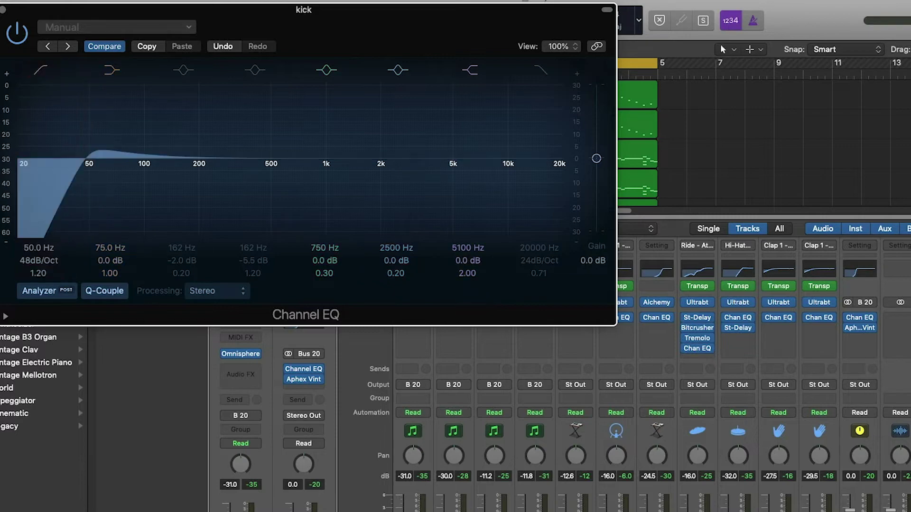
left_click(4, 9)
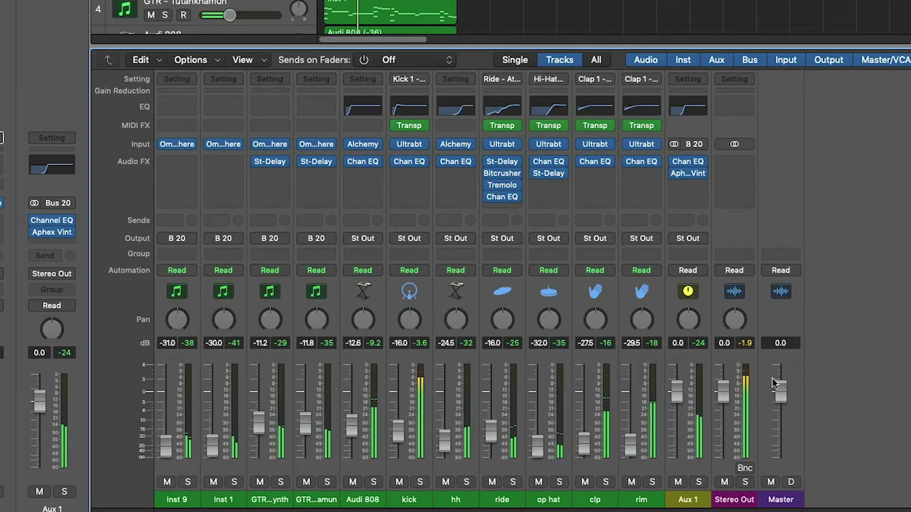
Step: Lower the Audi 808 fader to -14.2 dB and the kick fader to -16.6 dB, and solo both tracks
left_click(747, 347)
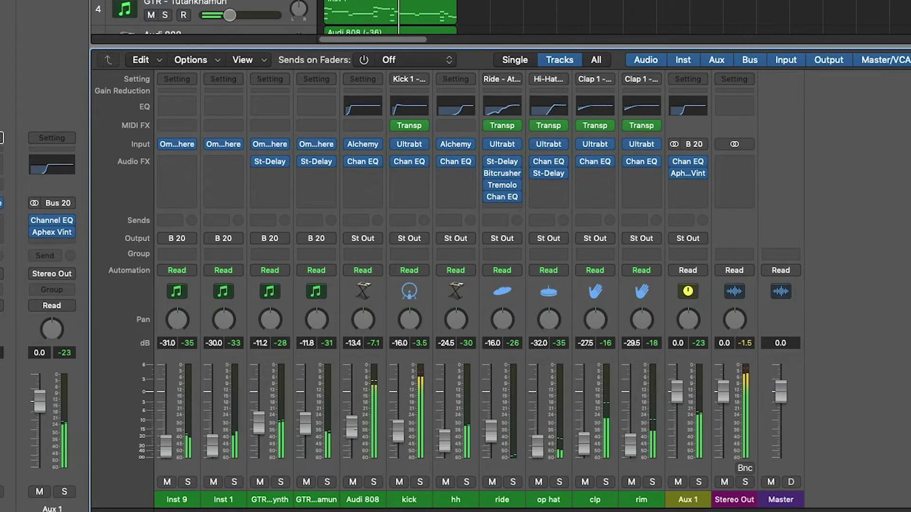
left_click_drag(400, 429, 399, 430)
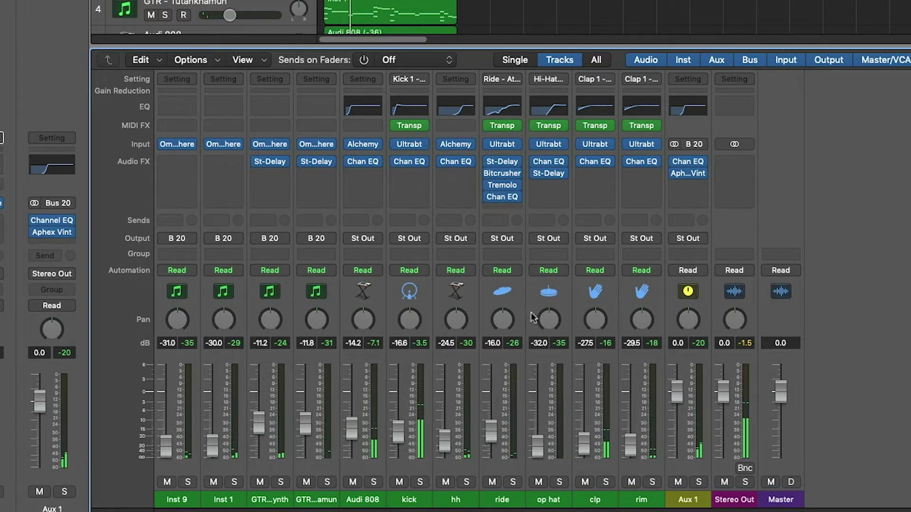
left_click(374, 482)
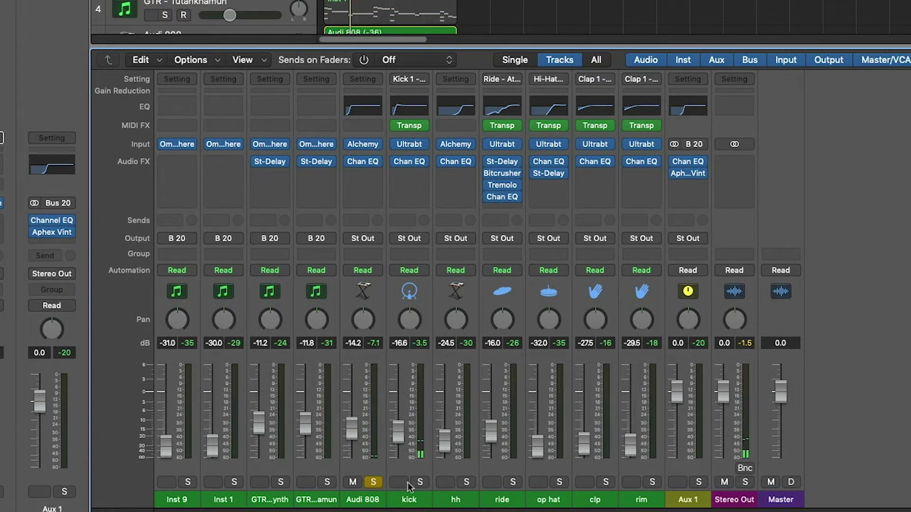
left_click(420, 483)
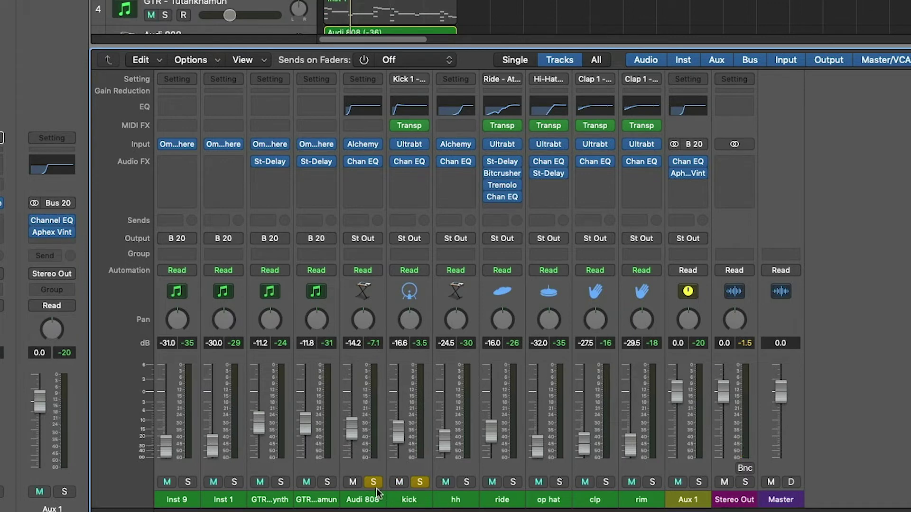
Step: Route the Audi 808 track's output to the unused Bus 19
left_click(374, 237)
mouse_move(375, 288)
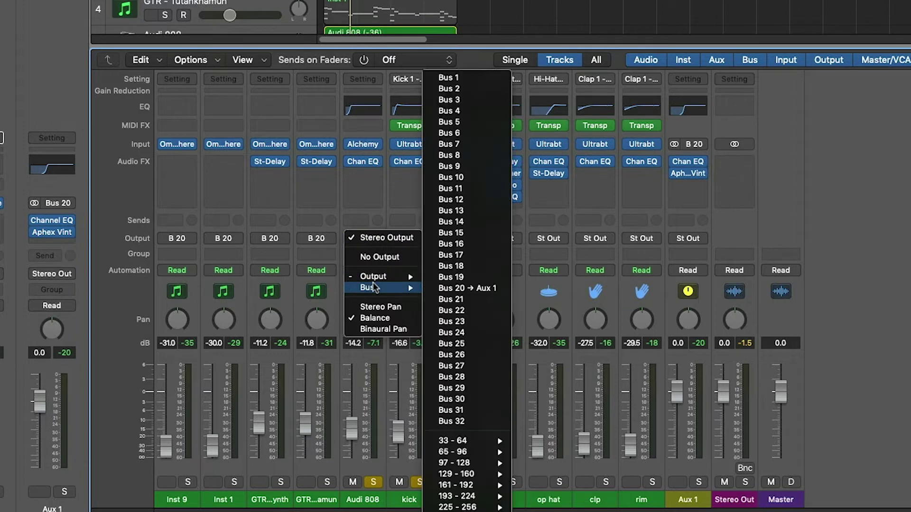
left_click(455, 288)
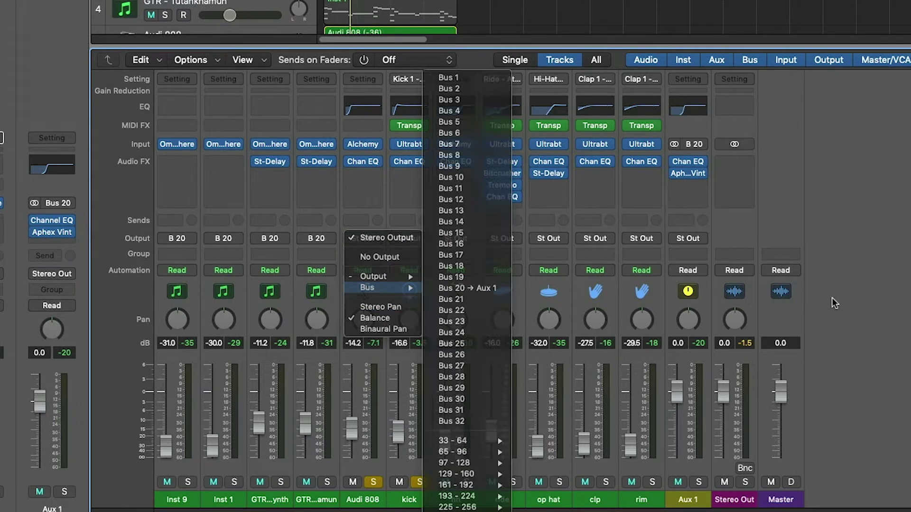
left_click(362, 239)
mouse_move(371, 290)
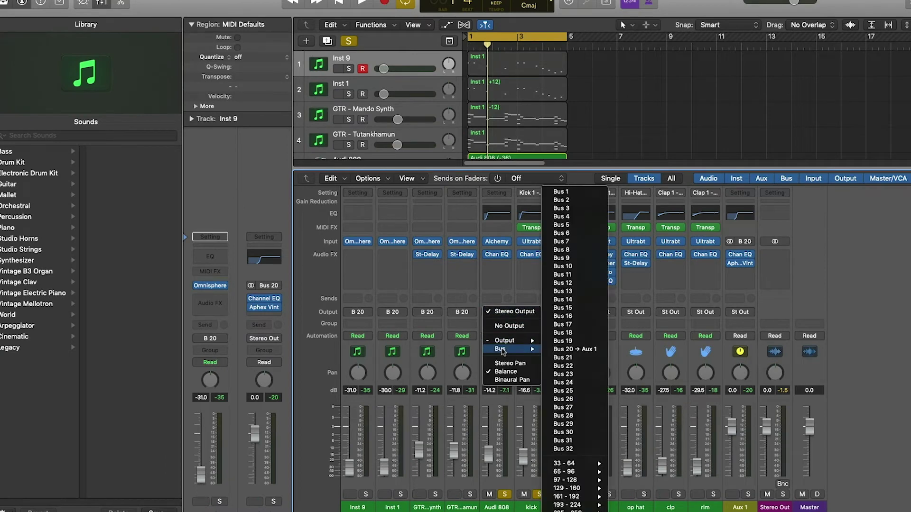
left_click(562, 341)
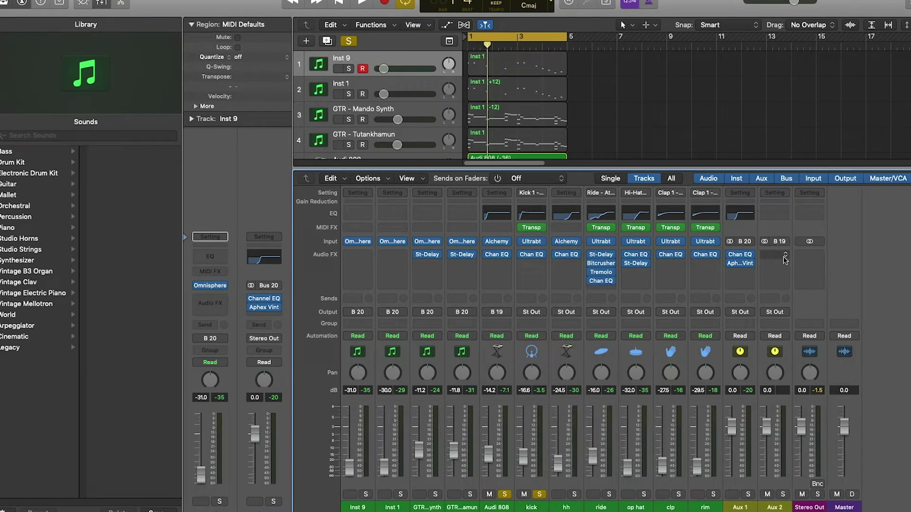
Step: Insert a Compressor on the aux channel fed by Bus 19
left_click(785, 260)
mouse_move(806, 348)
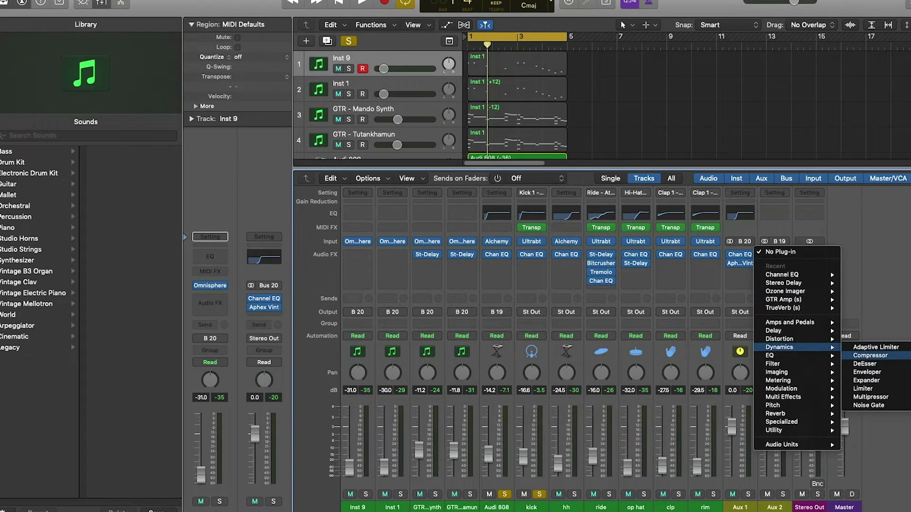
left_click(870, 355)
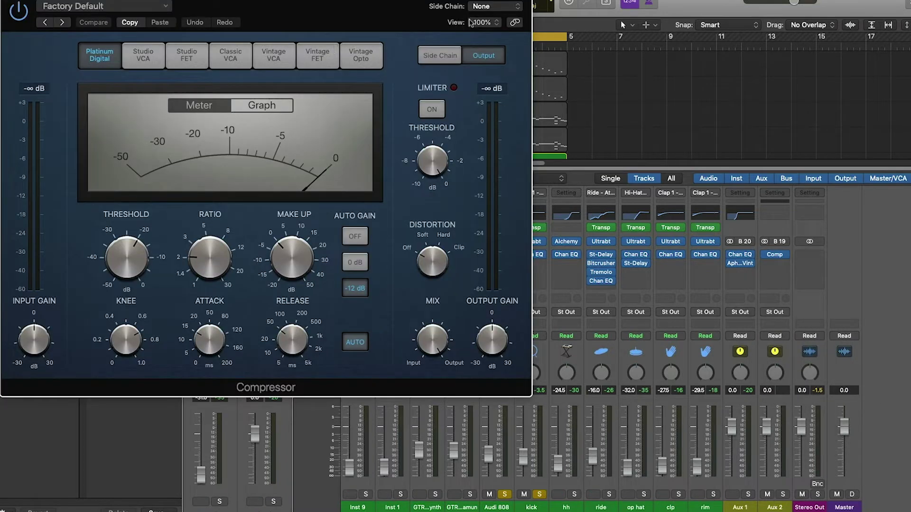
Step: Set the compressor's side-chain source to Audi 808 (Inst 8)
left_click(501, 11)
left_click(390, 26)
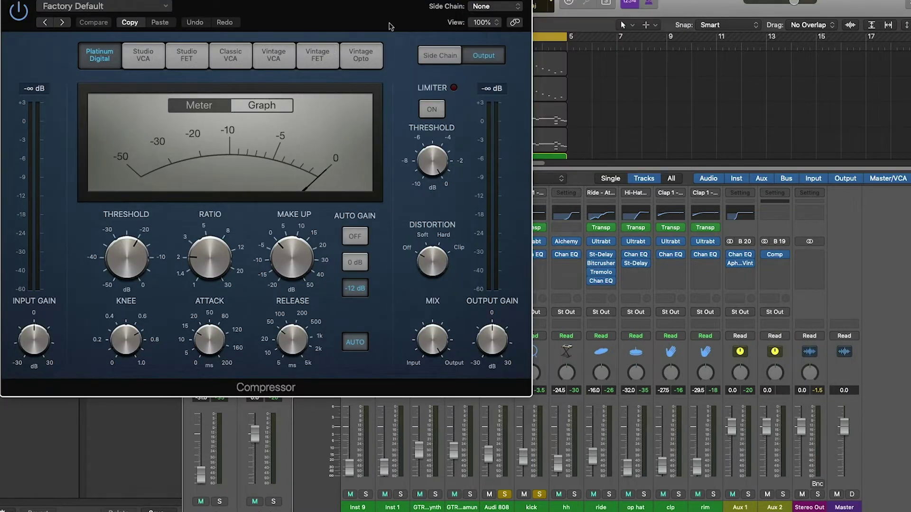
left_click(493, 5)
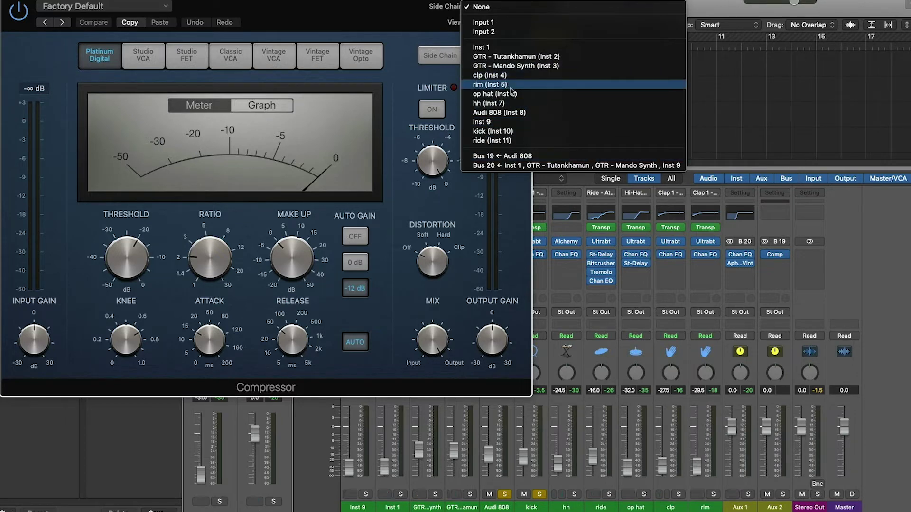
left_click(498, 113)
Step: Load the Sidechain preset in the compressor and set its side-chain source to kick (Inst 10)
left_click(105, 6)
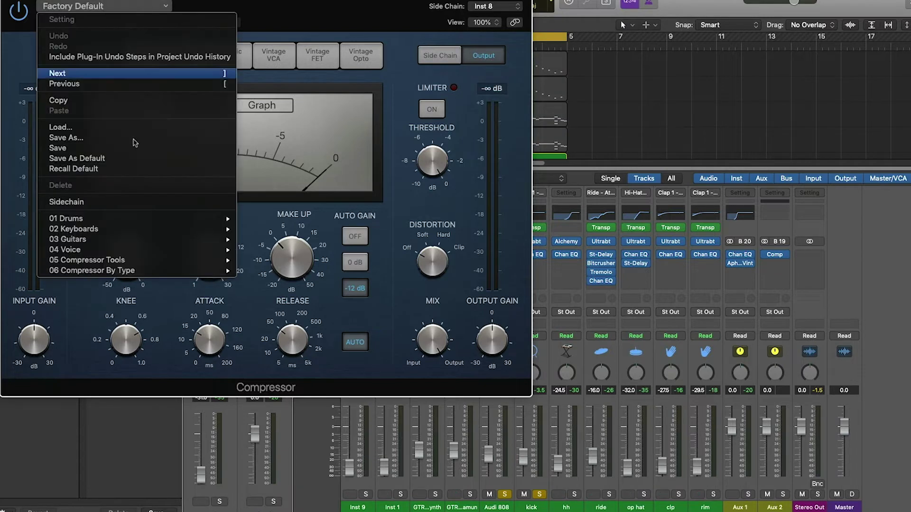
left_click(79, 202)
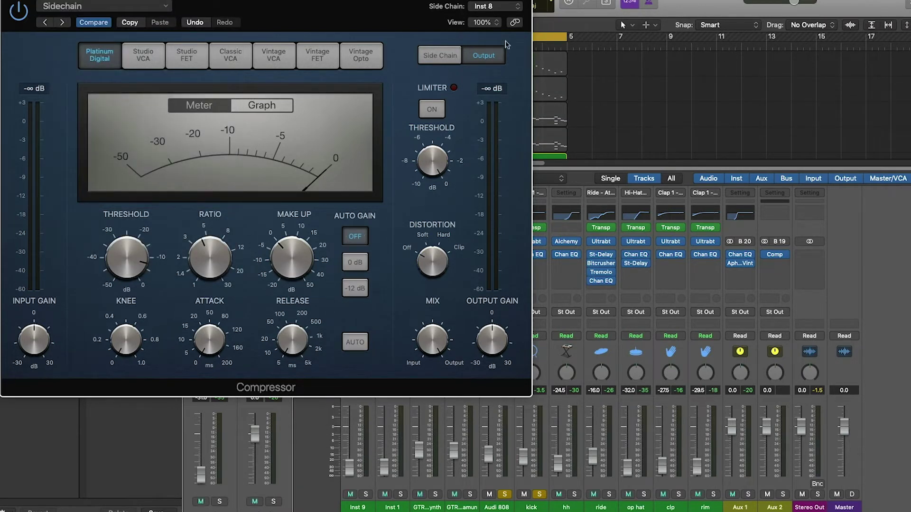
left_click(495, 6)
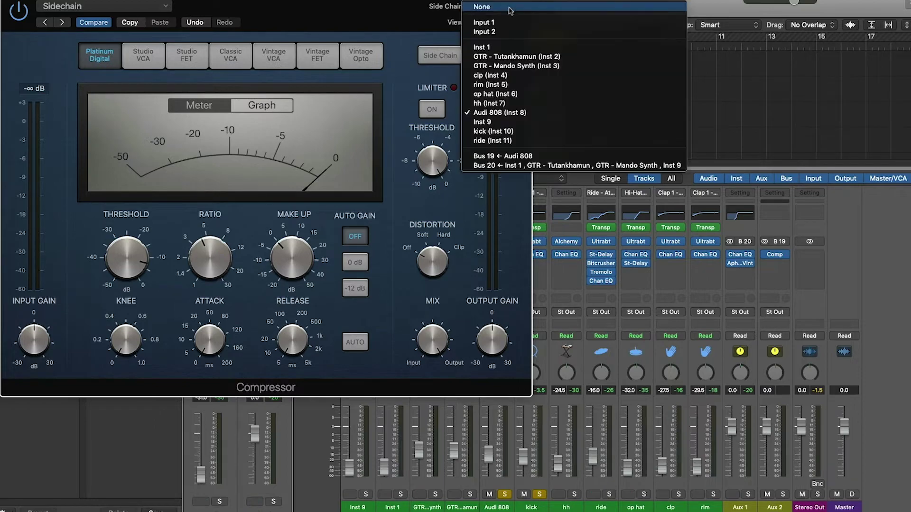
left_click(496, 131)
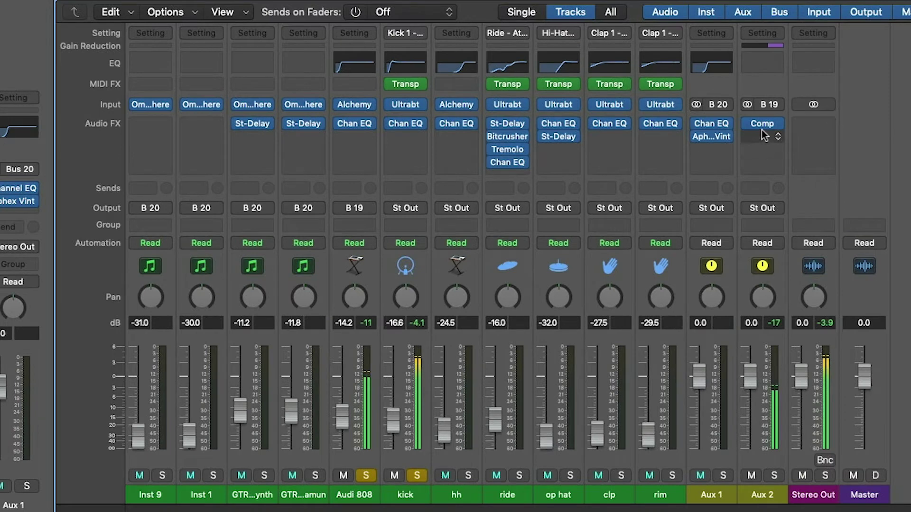
Step: Review the compressor on Aux 2 and the Aphex Vintage Exciter on Aux 1
left_click(764, 125)
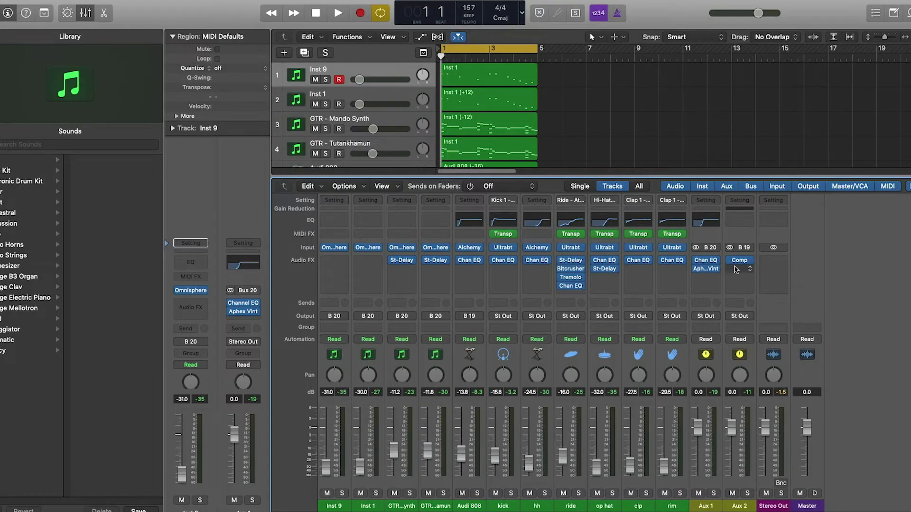
left_click(707, 269)
left_click_drag(203, 9, 389, 47)
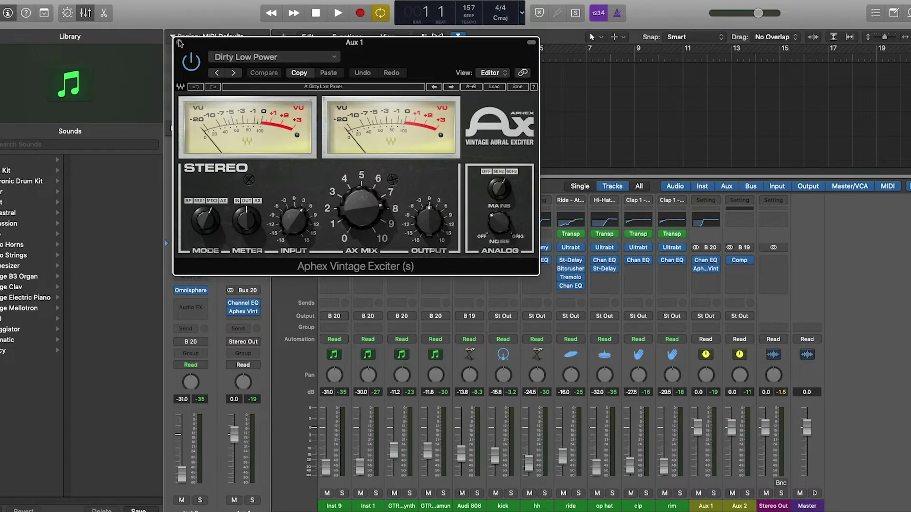
left_click(179, 43)
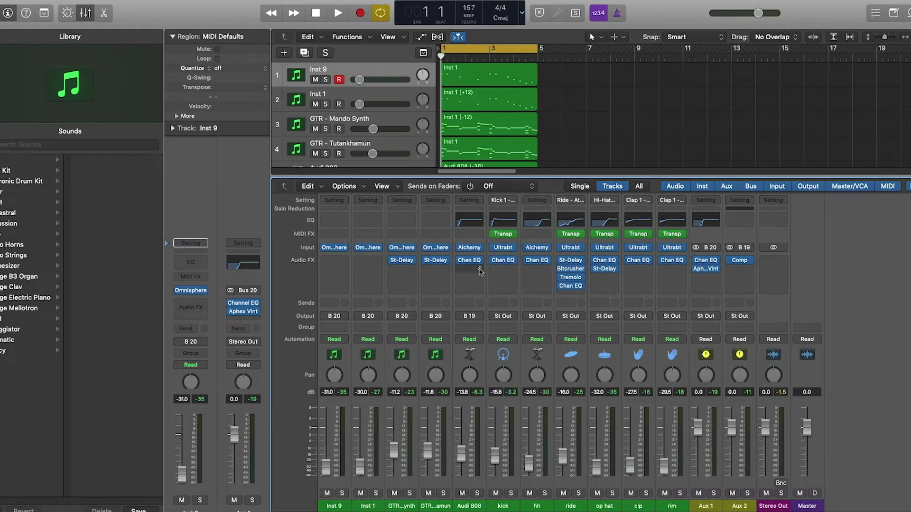
Step: Insert the stereo Waves Aphex Vintage Exciter after the Channel EQ on the Audi 808 channel
left_click(480, 271)
mouse_move(476, 454)
mouse_move(565, 510)
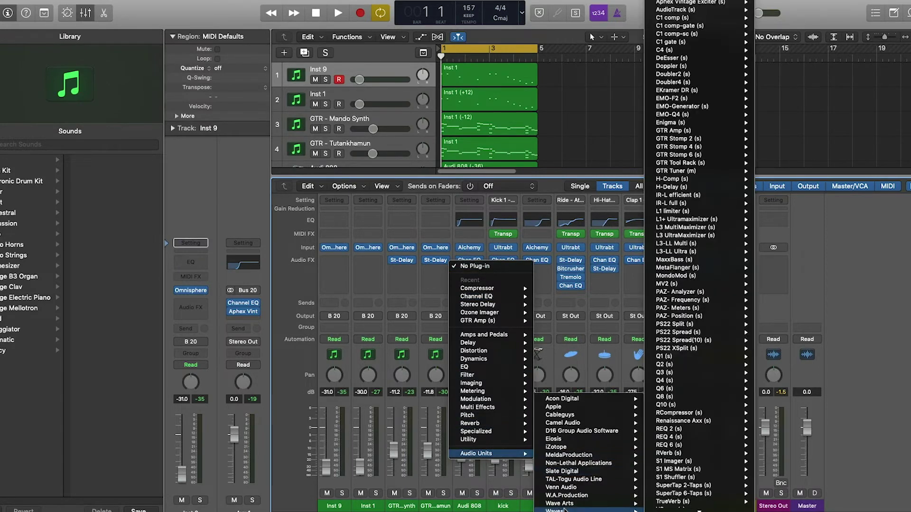
mouse_move(697, 2)
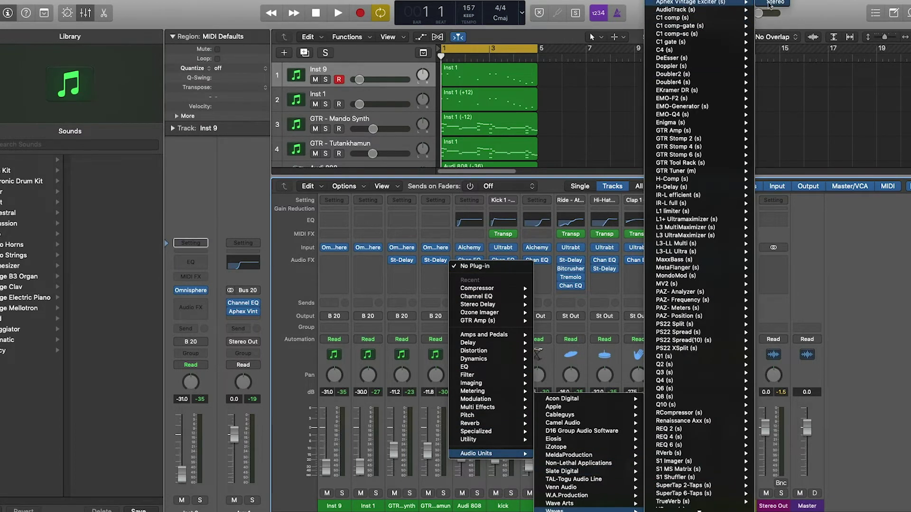
left_click(770, 5)
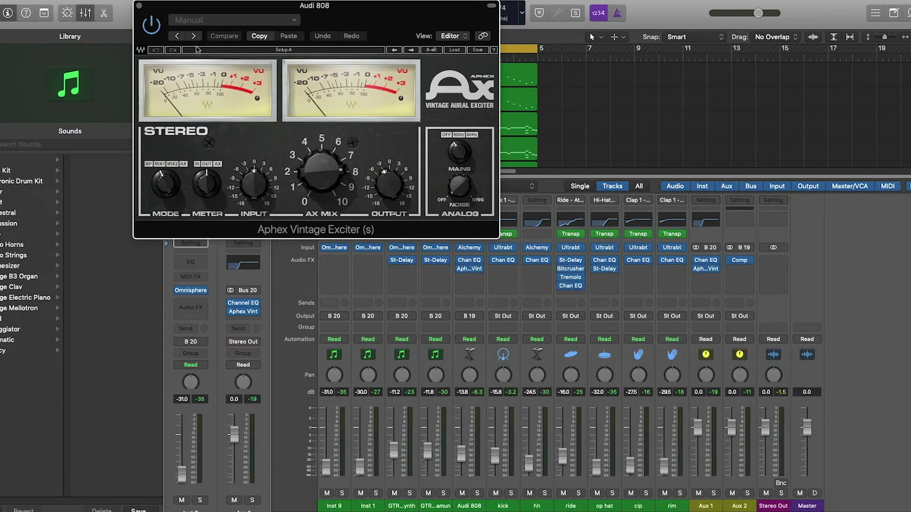
Step: Load the Harmonic Guitar preset in the Audi 808 exciter and close the plug-in window
left_click(178, 37)
left_click(178, 37)
left_click(178, 36)
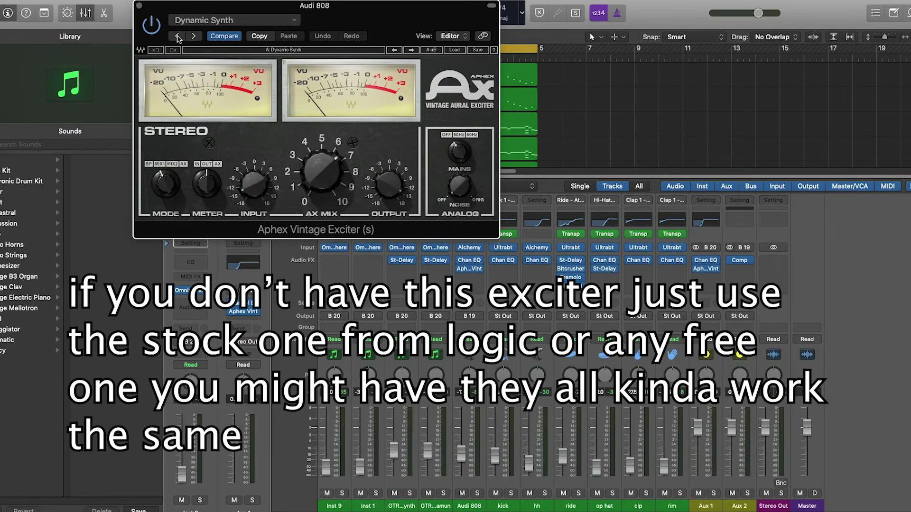
left_click(178, 37)
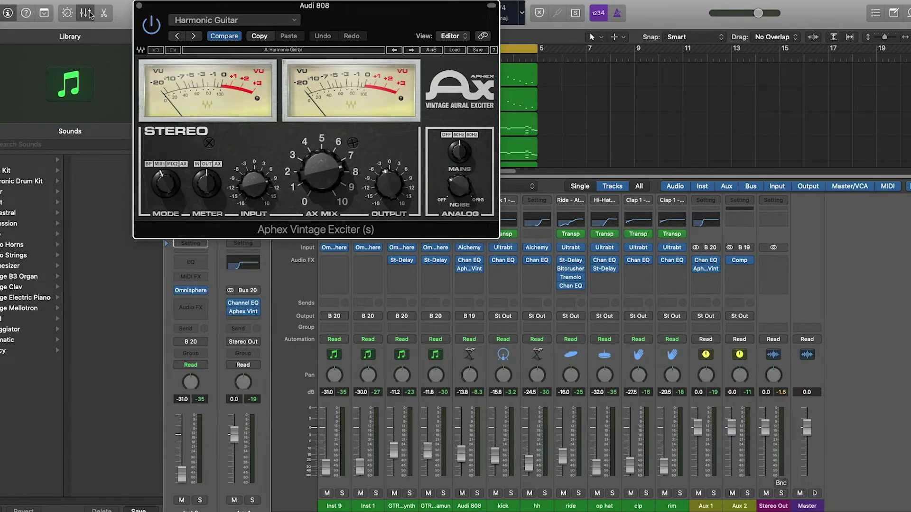
left_click(140, 7)
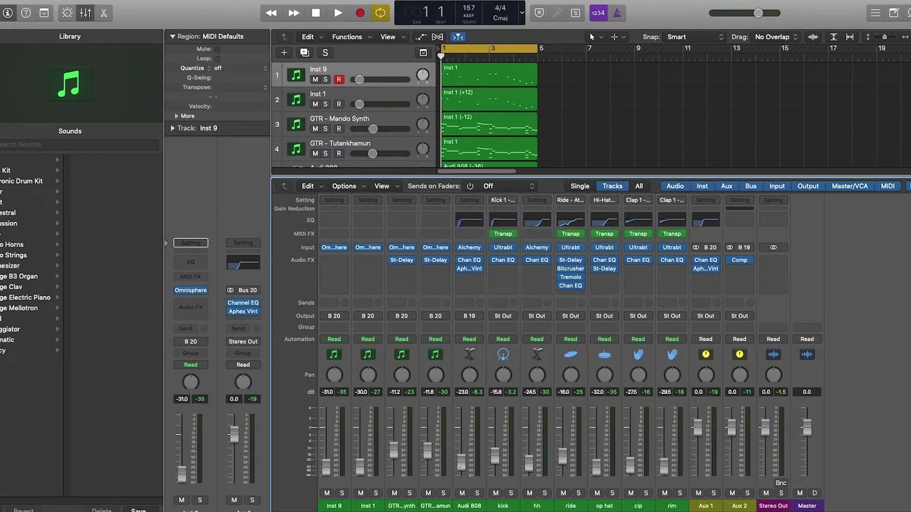
Step: Play the loop and adjust the Audi 808 volume fader to -20.0 dB
key("space")
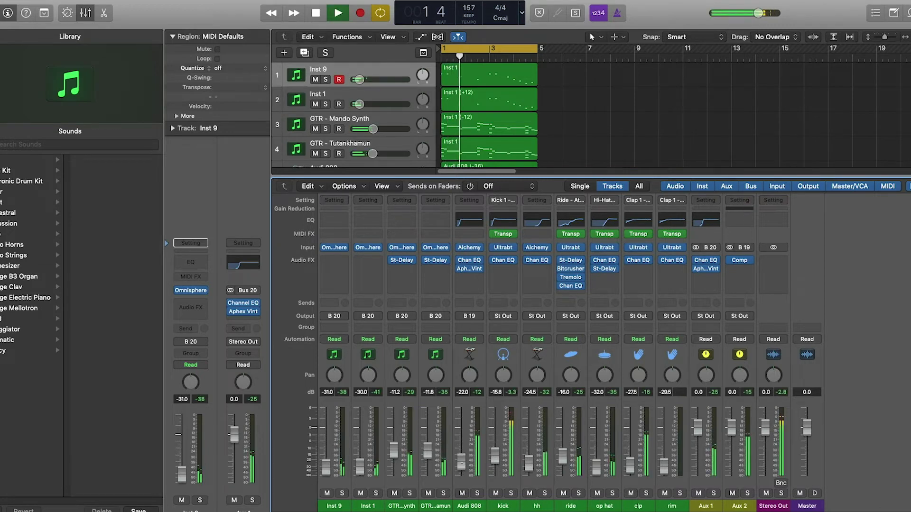
left_click_drag(461, 465, 462, 462)
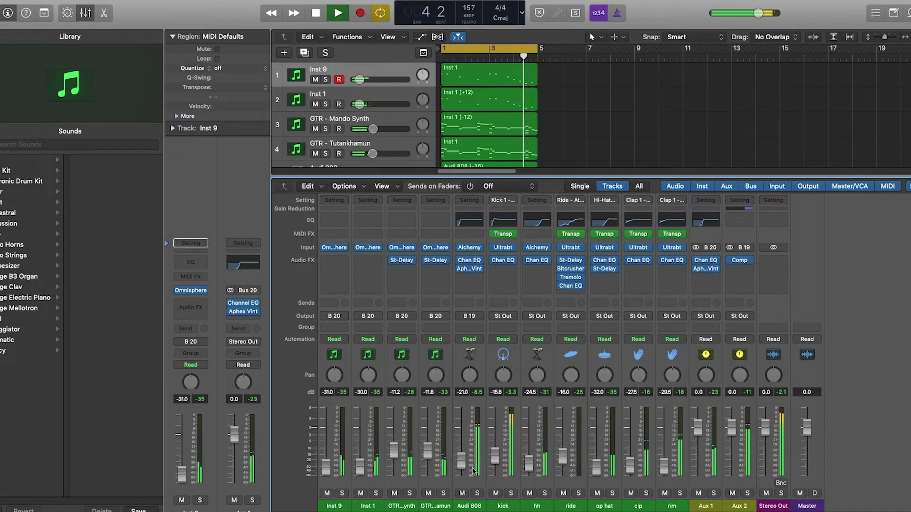
left_click_drag(463, 463, 464, 463)
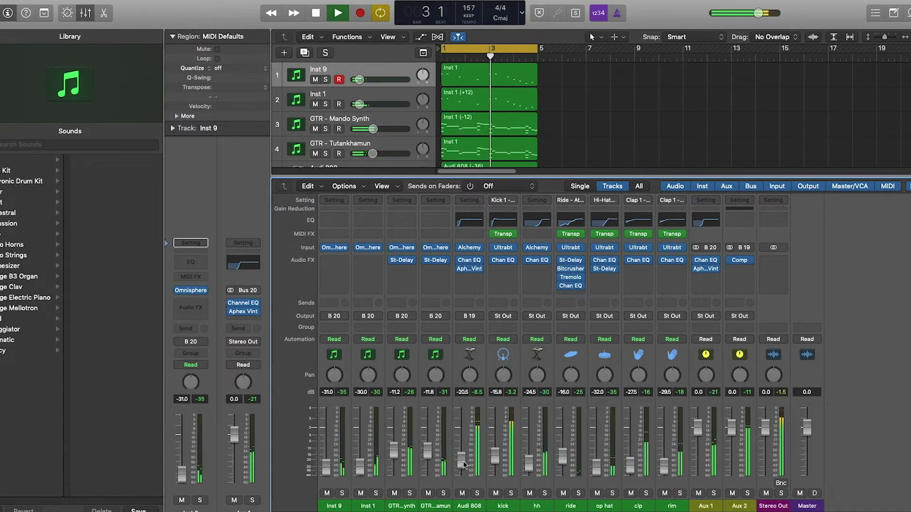
left_click_drag(462, 463, 462, 462)
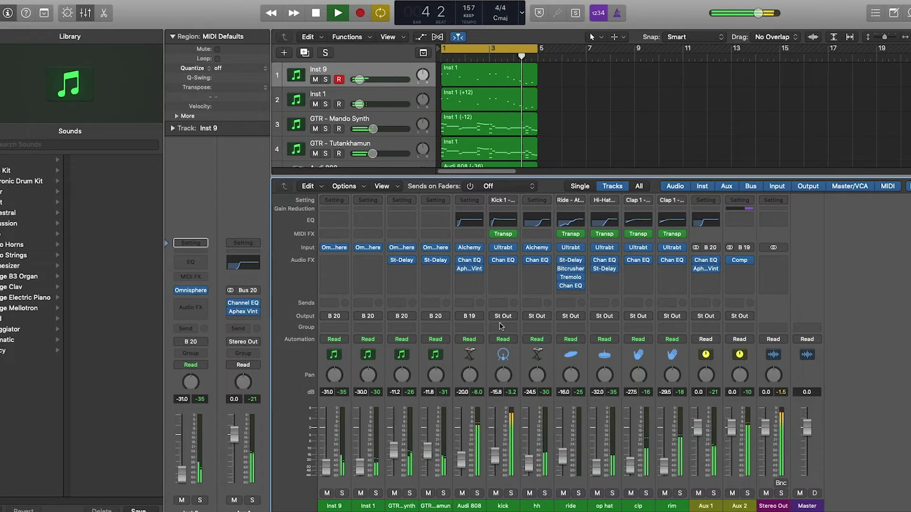
key("space")
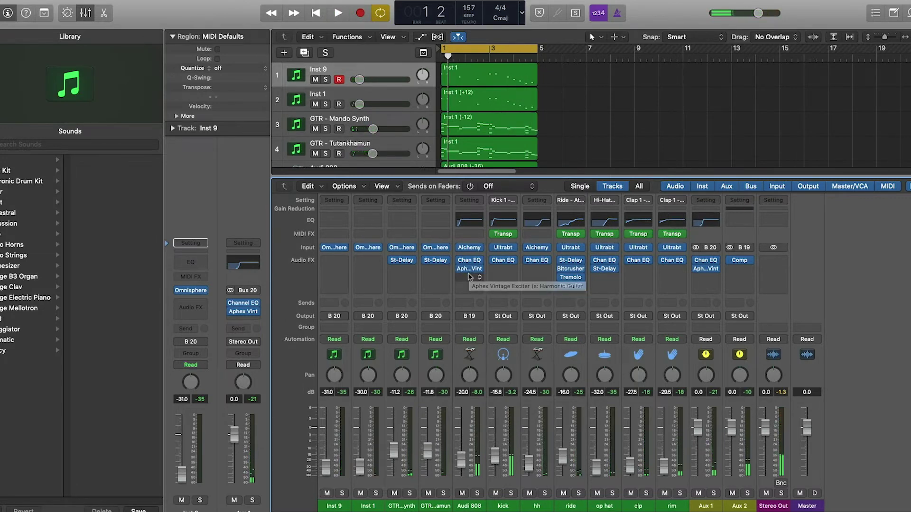
Step: Add the Aphex Vintage Exciter to the kick channel and lower the kick volume to -23.0 dB during playback
left_click_drag(486, 269, 504, 273)
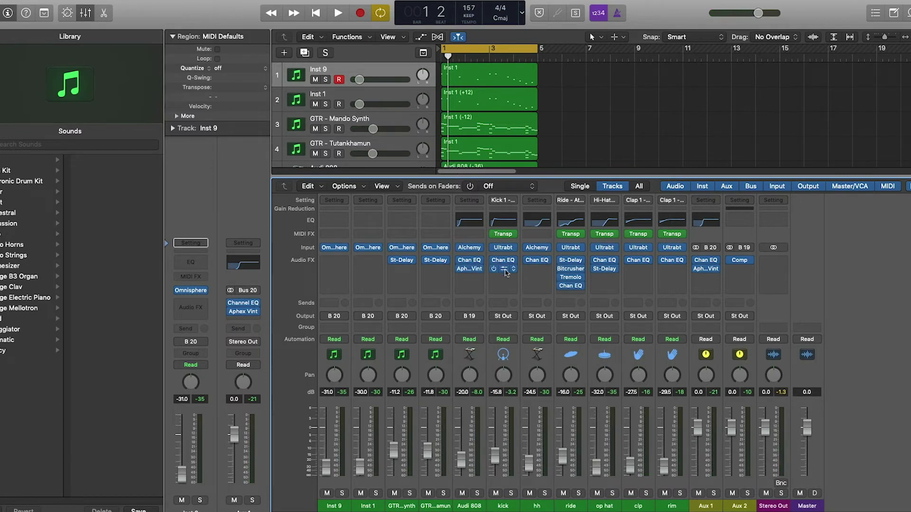
key("space")
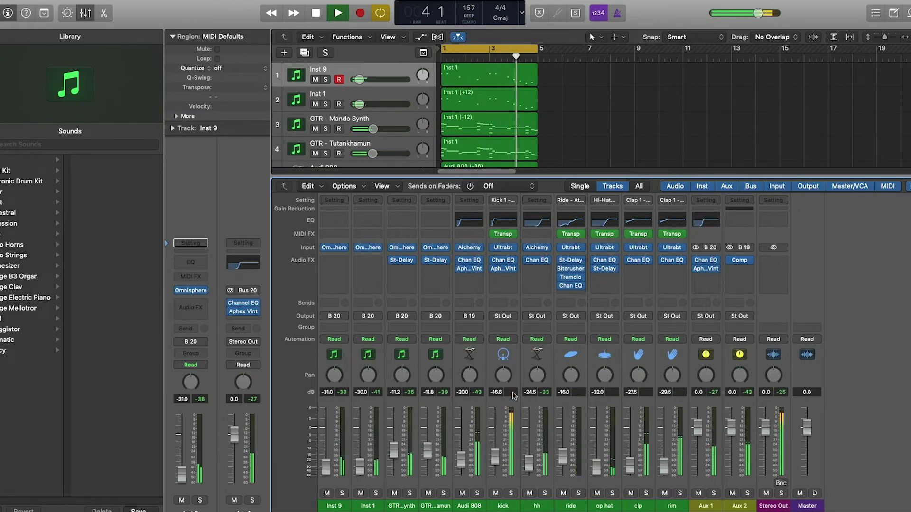
left_click_drag(500, 458, 501, 461)
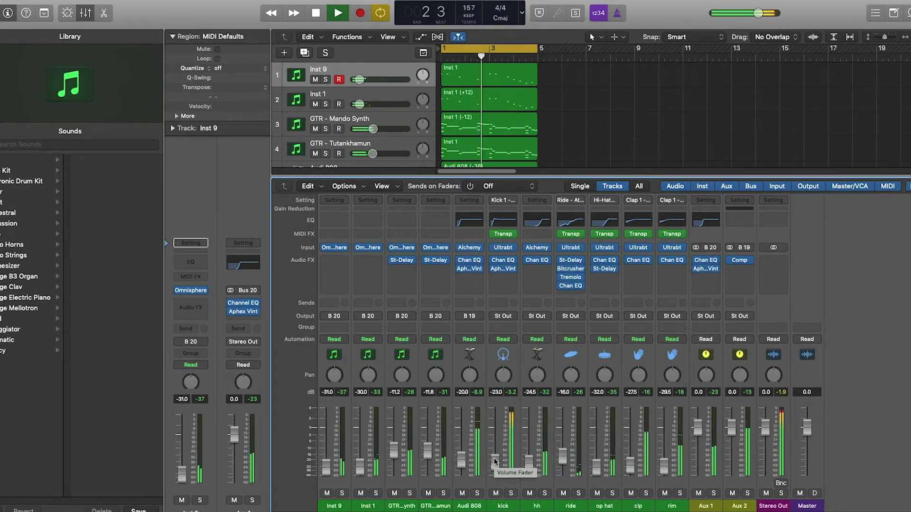
key("space")
Step: Listen to the kick and Audi 808 soloed together, ending with both solos off
left_click_drag(504, 270, 503, 269)
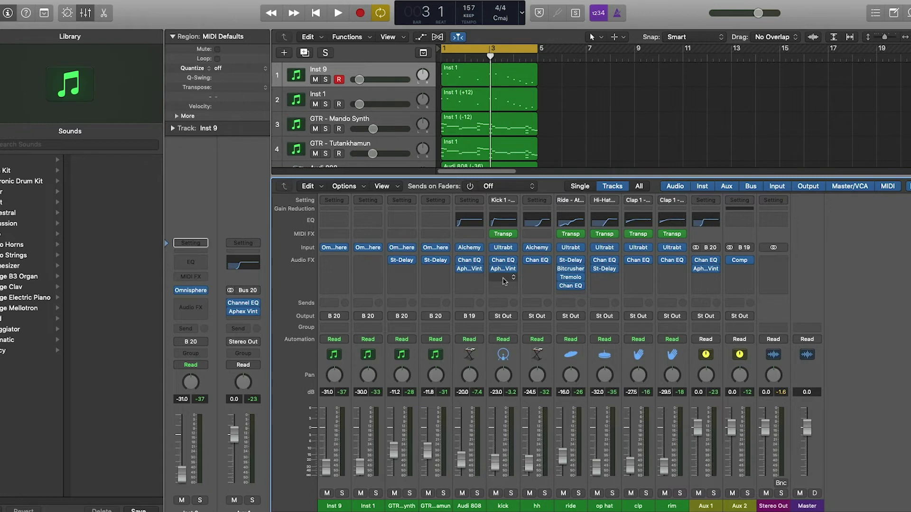
left_click(477, 494)
key("space")
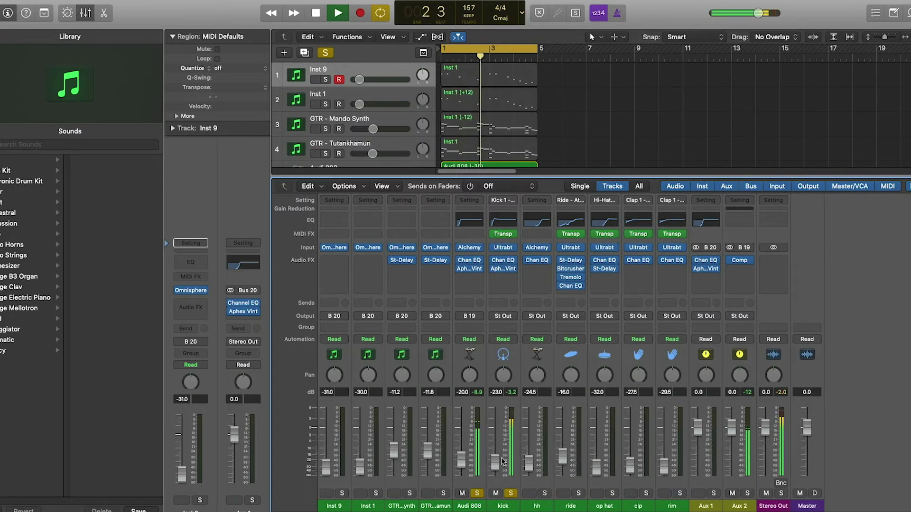
key("space")
left_click(512, 497, "alt")
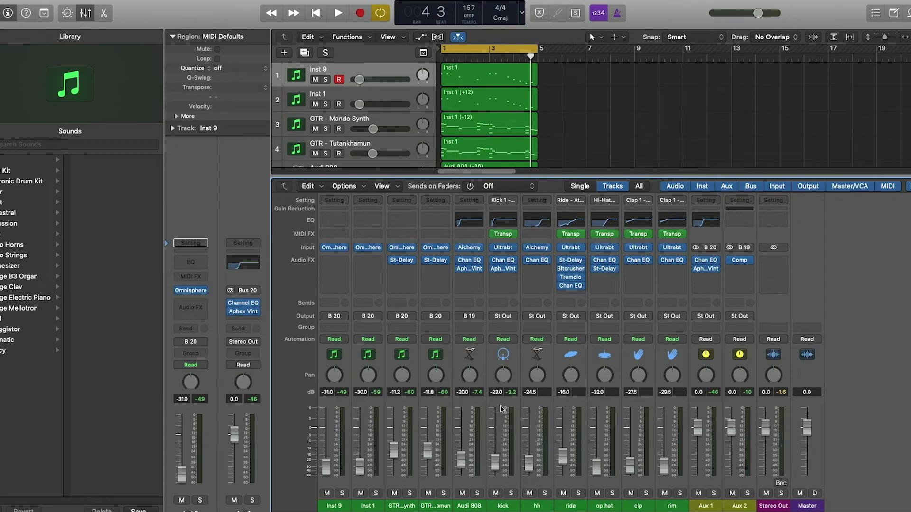
Step: Select the kick channel, solo it with the Audi 808, and clear all solos
left_click(474, 407)
left_click(504, 406)
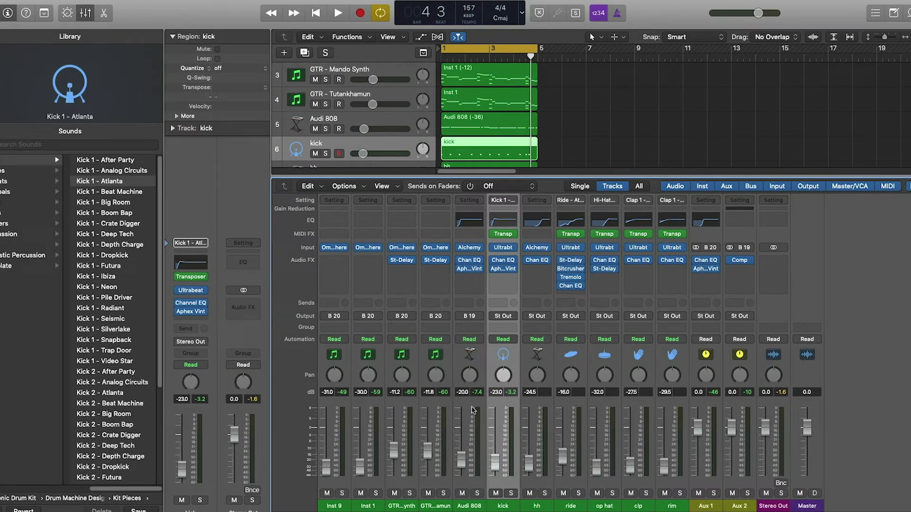
left_click(511, 494)
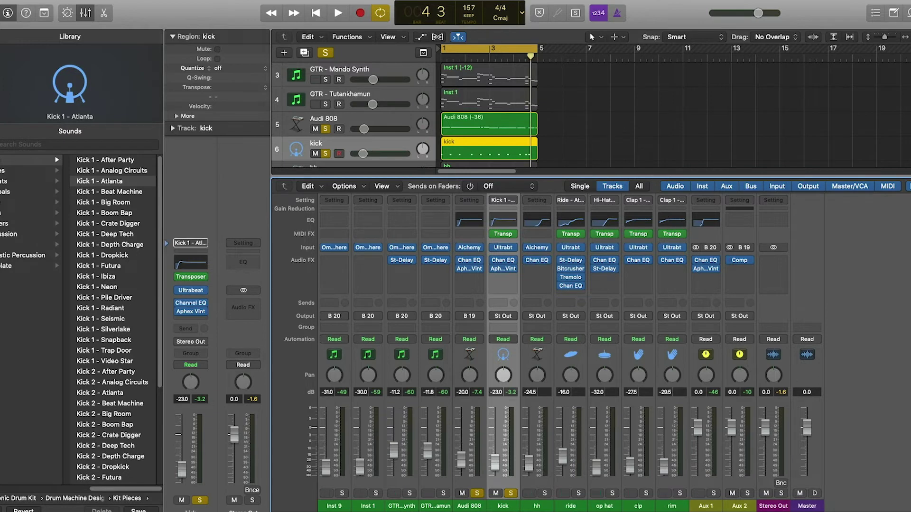
left_click(325, 53)
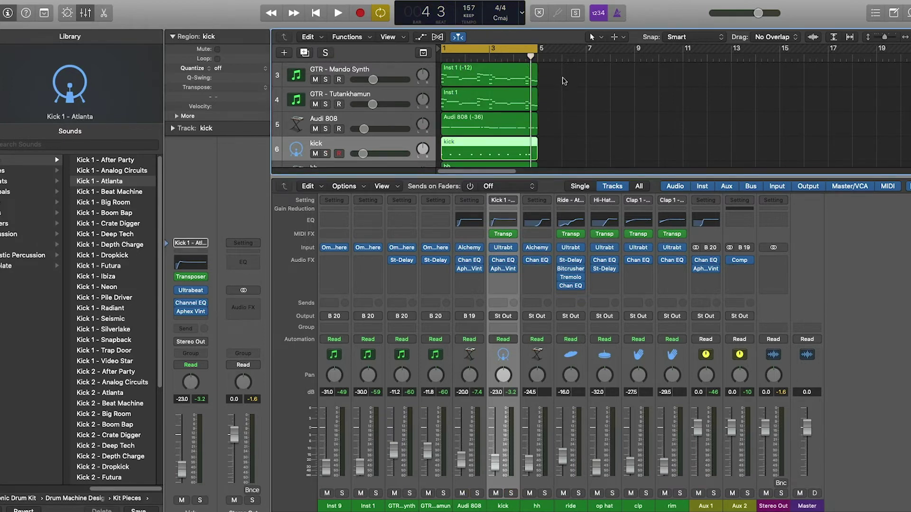
scroll(549, 117, "up", 3)
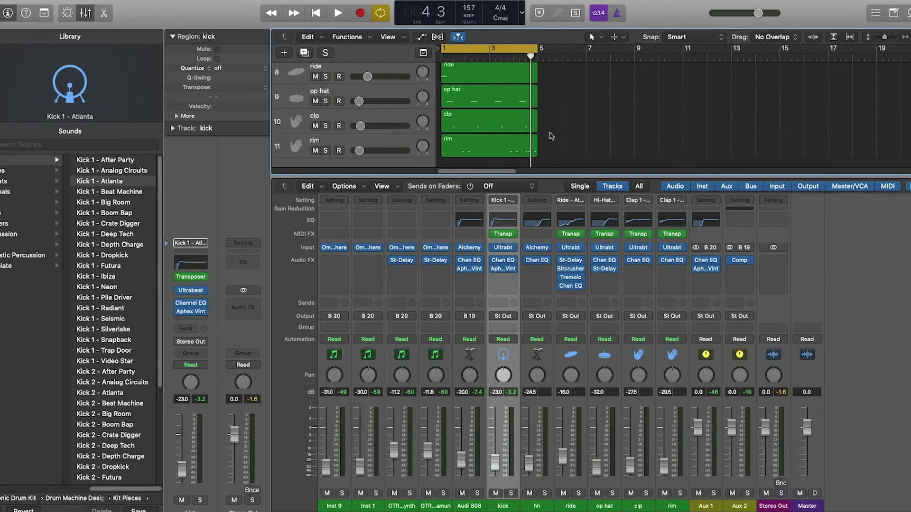